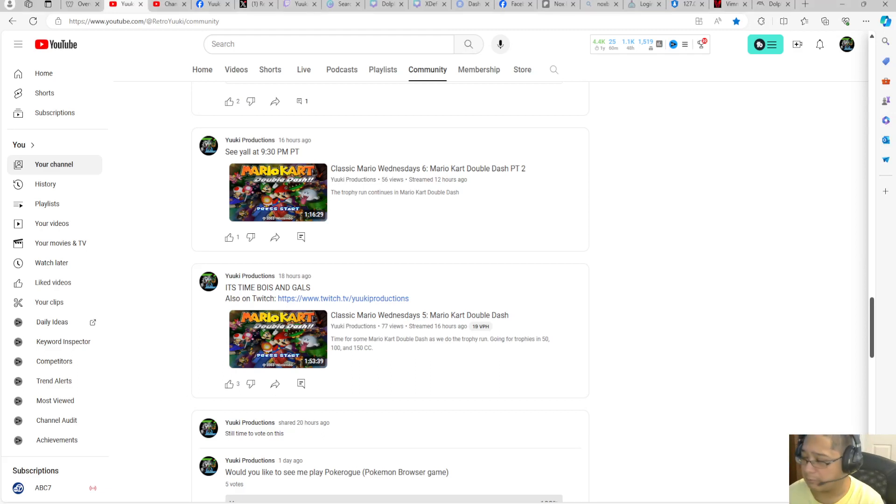
# Open the Dolphin emulator download page and review the development builds and legacy versions available for Windows
pyautogui.click(774, 4)
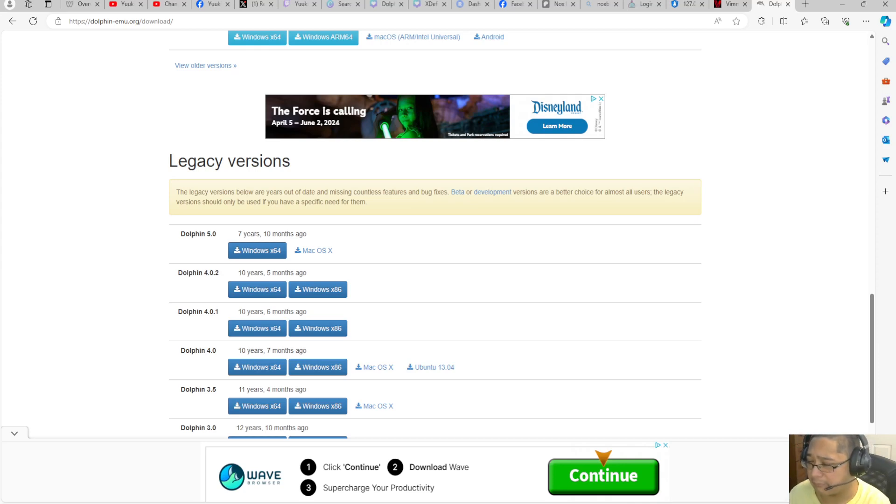
pyautogui.scroll(-5, 435, 234)
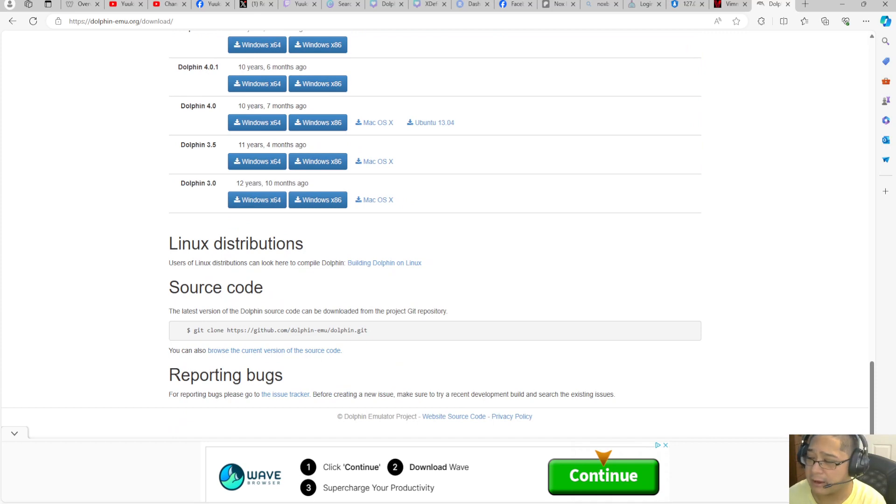
pyautogui.scroll(15, 436, 233)
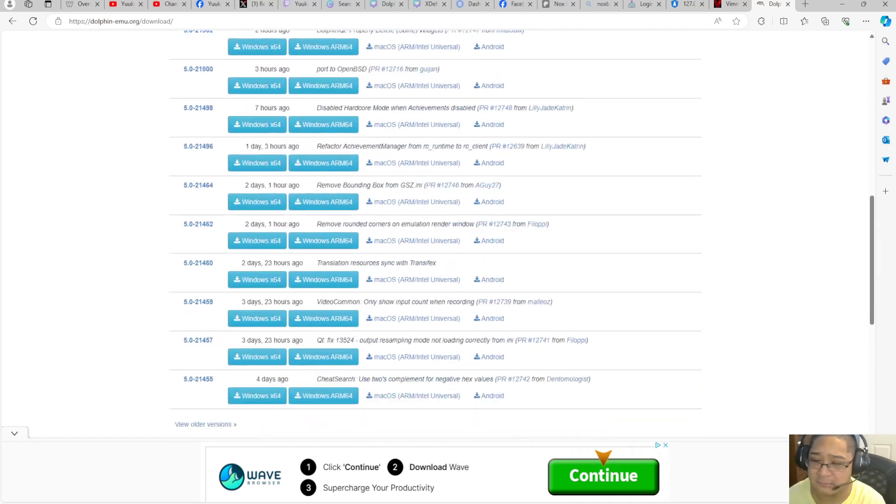
pyautogui.scroll(-8, 435, 234)
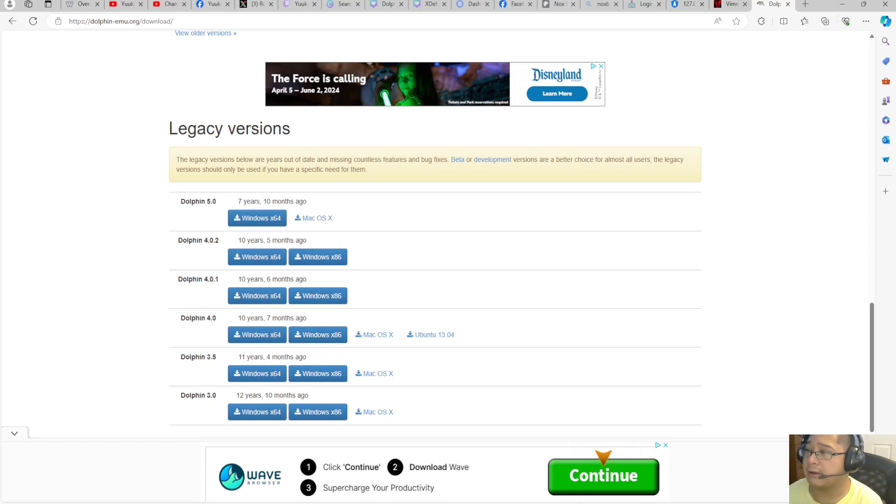
# Search the web for 7-Zip in a new browser tab
pyautogui.click(805, 4)
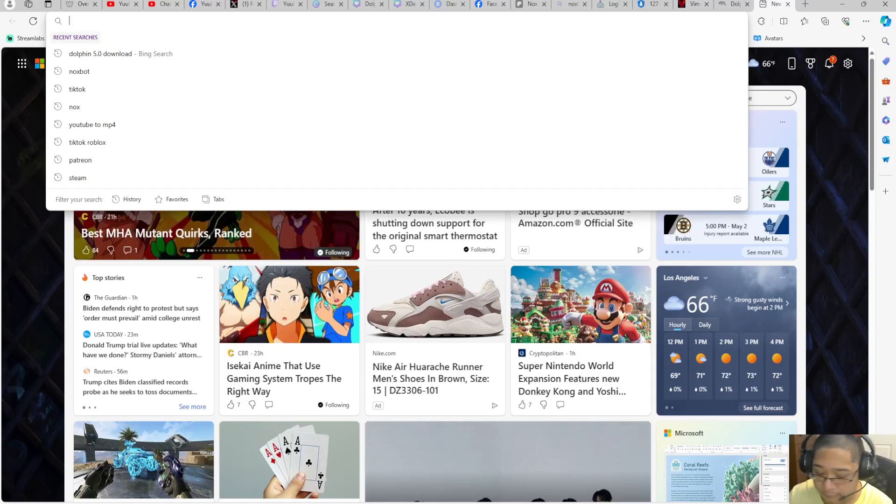
pyautogui.write('7zip windows 11')
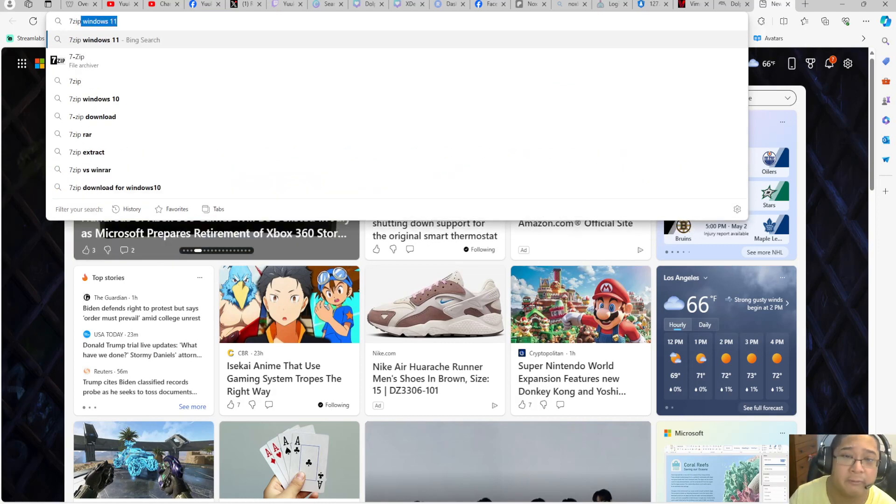
pyautogui.press('Down')
pyautogui.press('Return')
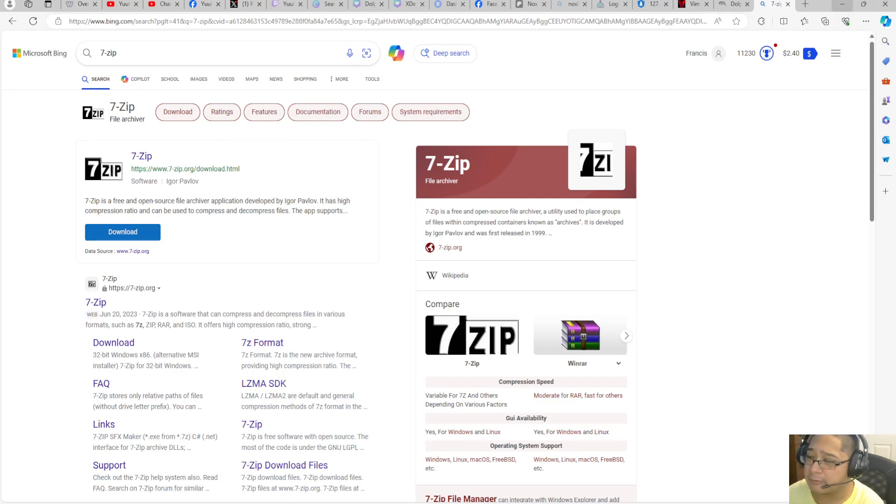
# Clear the desktop by minimizing the browser and OBS and closing the Steam and screenshot windows
pyautogui.click(843, 4)
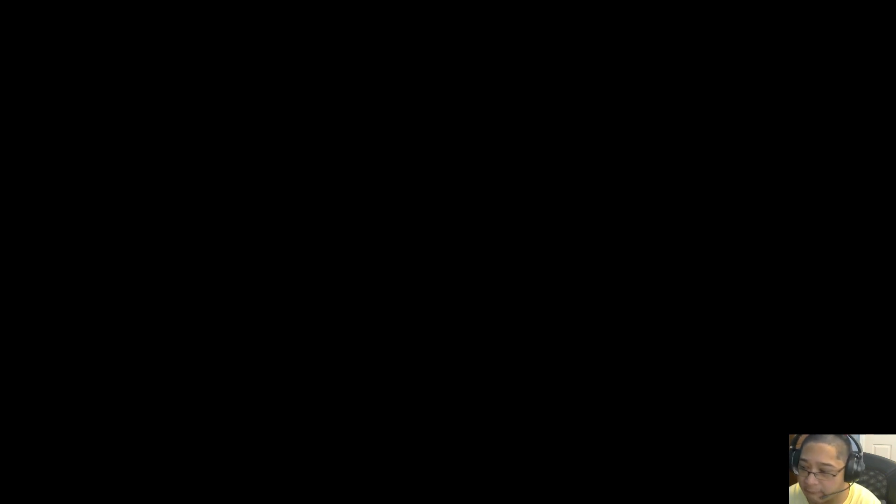
pyautogui.click(252, 400)
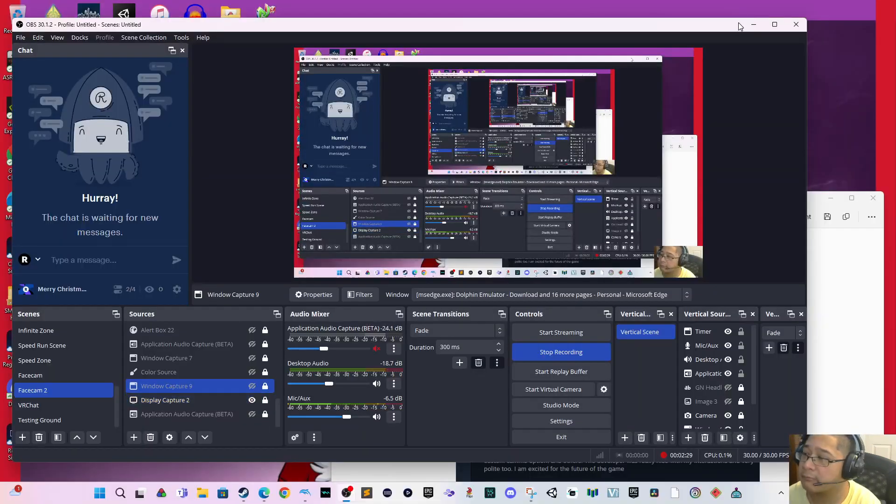
pyautogui.click(753, 27)
pyautogui.click(745, 67)
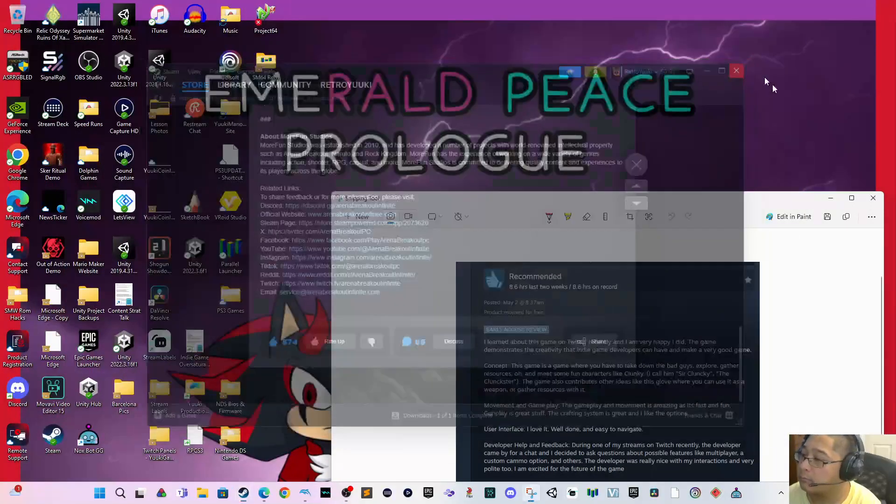
pyautogui.click(873, 199)
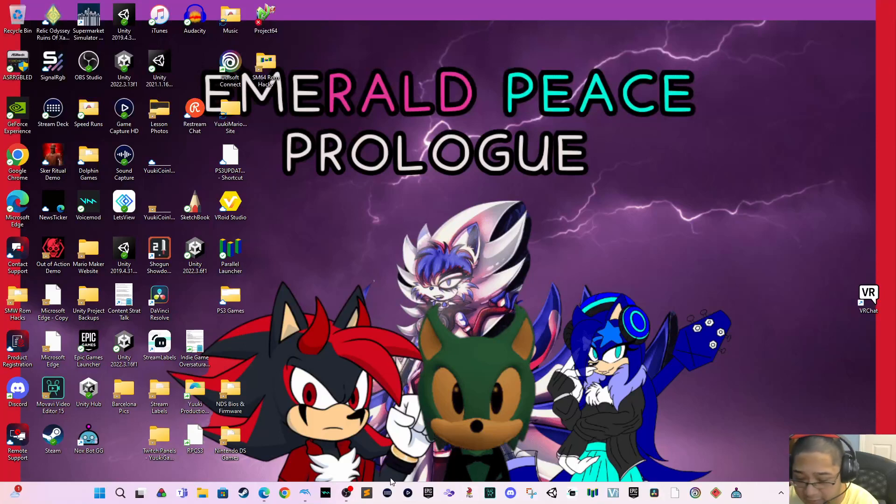
# Switch to the Dolphin emulator, then enlarge its game list window and place it near the middle of the desktop
pyautogui.click(306, 494)
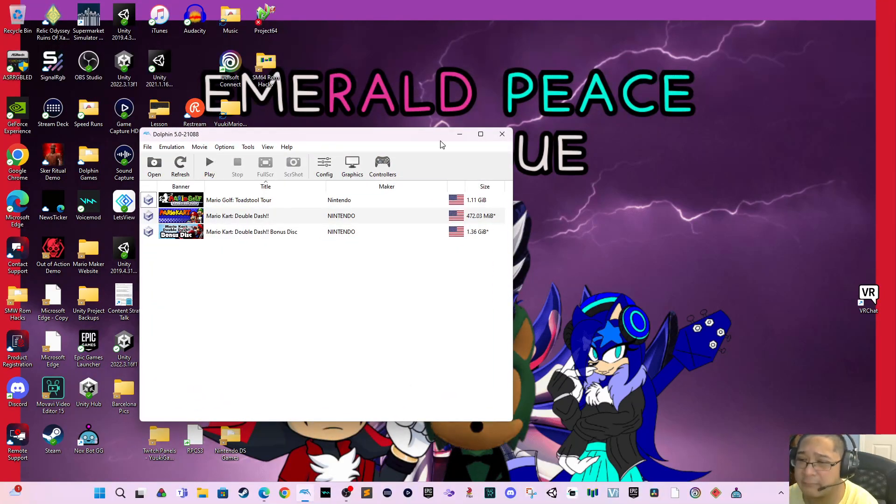
pyautogui.moveTo(442, 139); pyautogui.dragTo(503, 85)
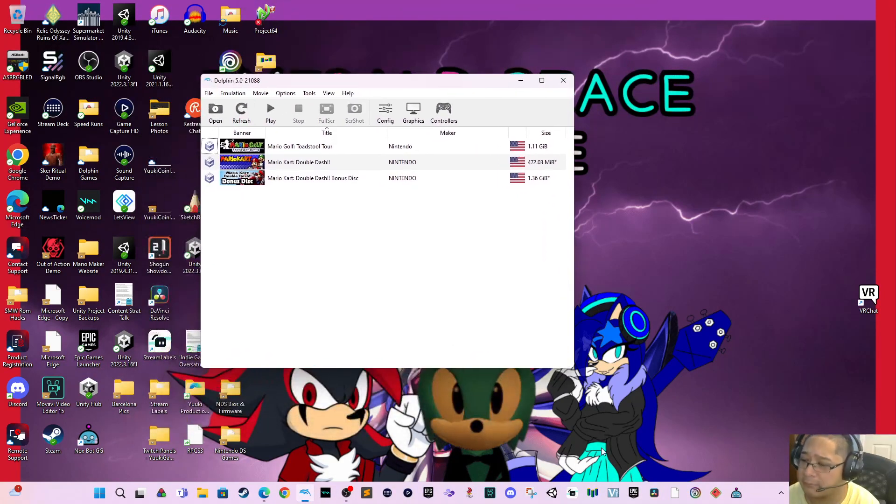
pyautogui.moveTo(574, 367); pyautogui.dragTo(755, 481)
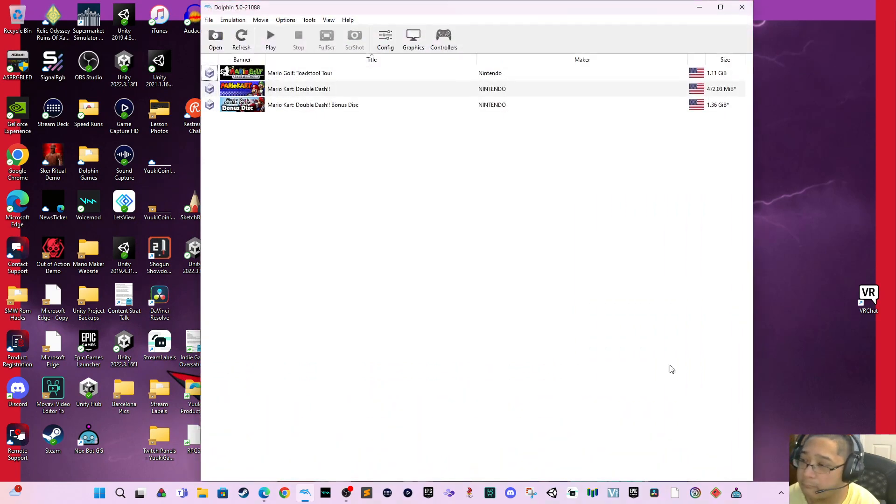
pyautogui.moveTo(549, 12); pyautogui.dragTo(400, 74)
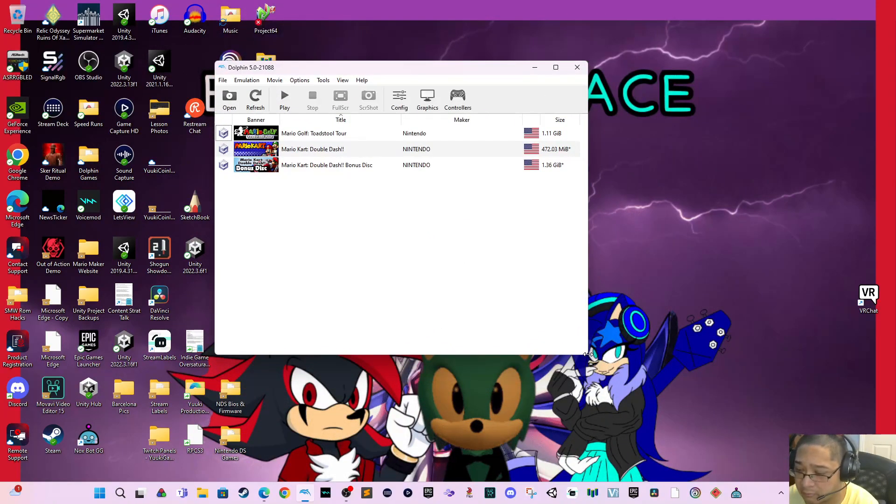
pyautogui.moveTo(590, 354); pyautogui.dragTo(720, 451)
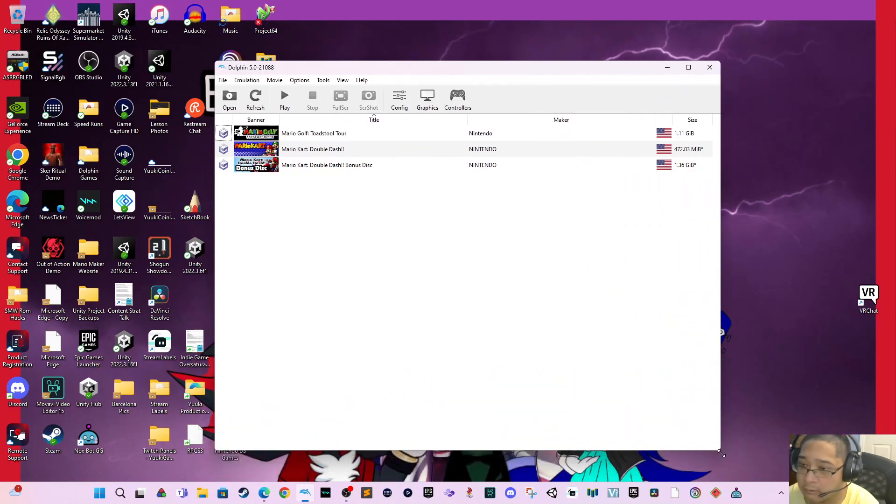
pyautogui.moveTo(621, 72); pyautogui.dragTo(570, 82)
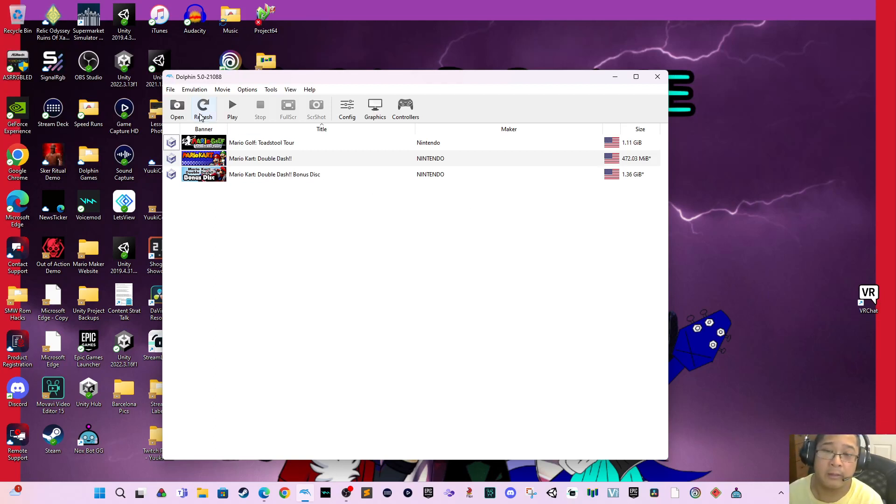
# Review the commands Dolphin offers for files, emulation, movie recording, options, tools, view and help
pyautogui.click(170, 90)
pyautogui.moveTo(194, 89)
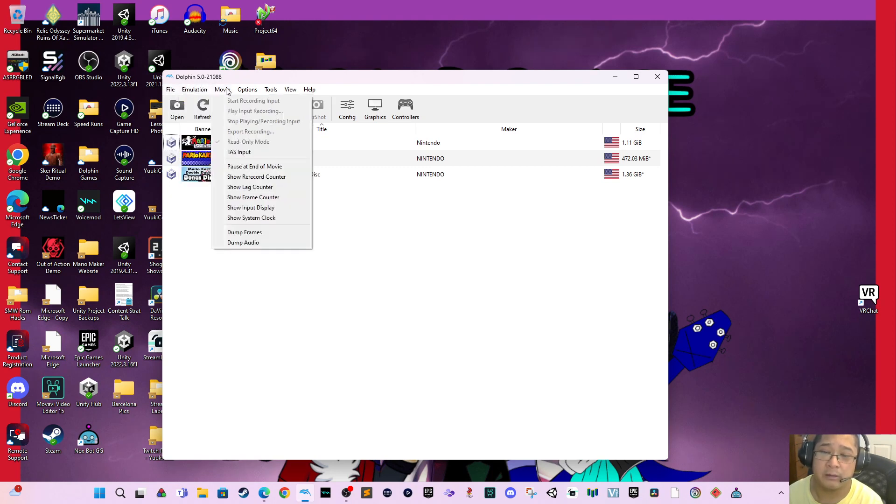
pyautogui.moveTo(242, 90)
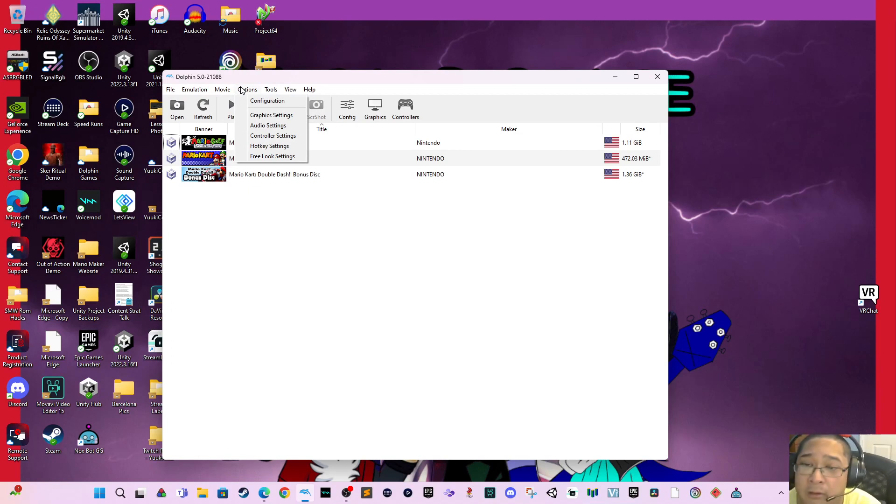
pyautogui.moveTo(288, 90)
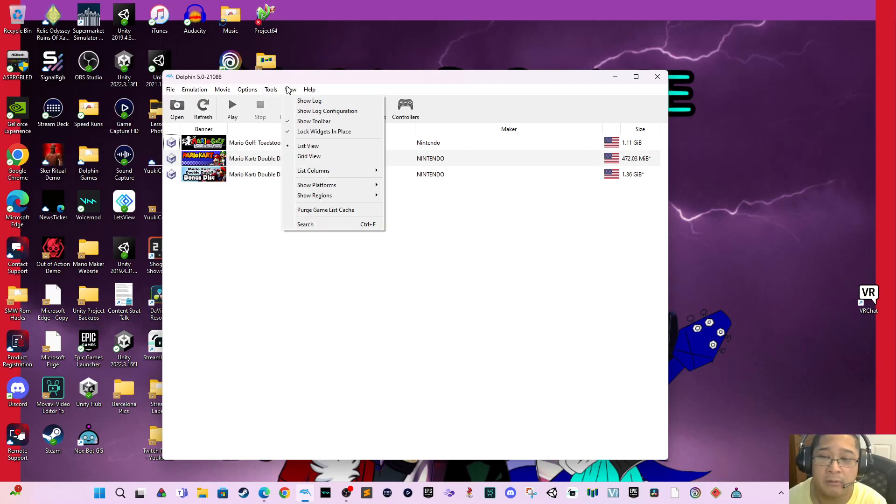
pyautogui.moveTo(316, 89)
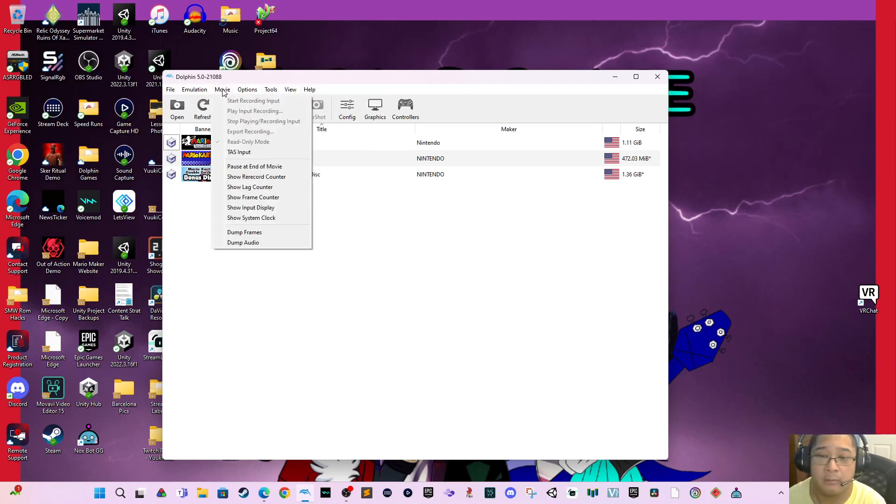
pyautogui.moveTo(194, 89)
pyautogui.click(300, 250)
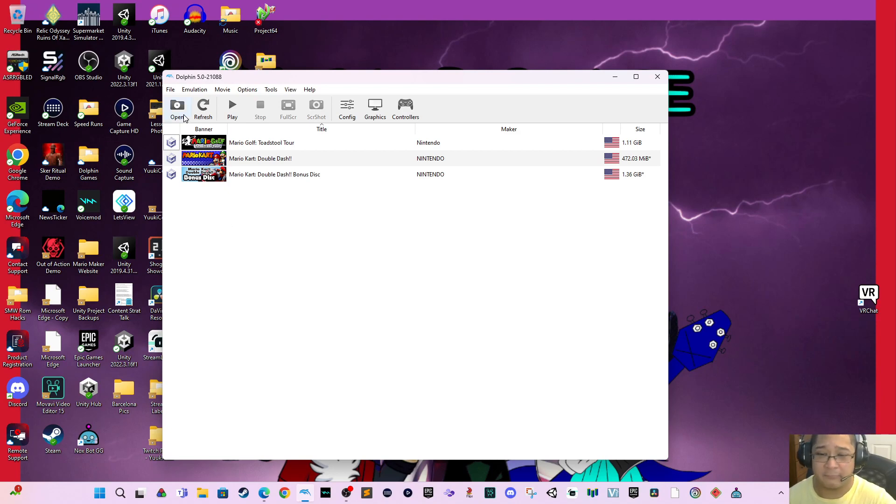
pyautogui.click(171, 90)
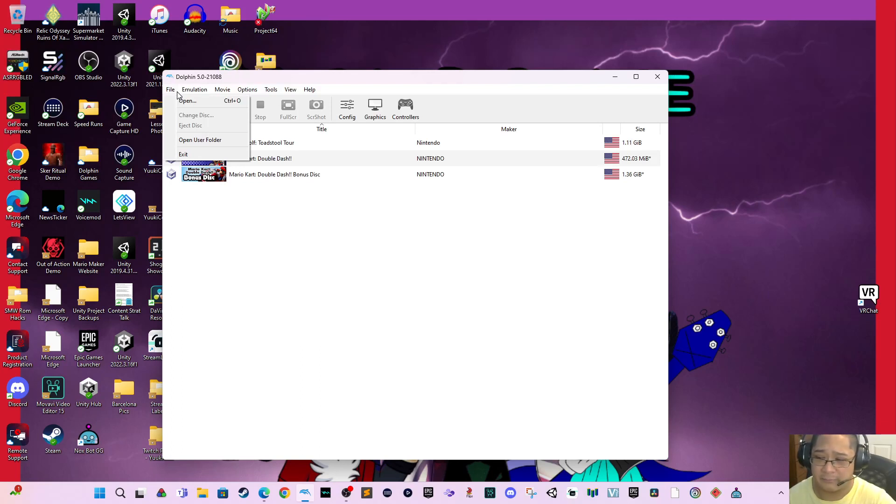
pyautogui.moveTo(193, 89)
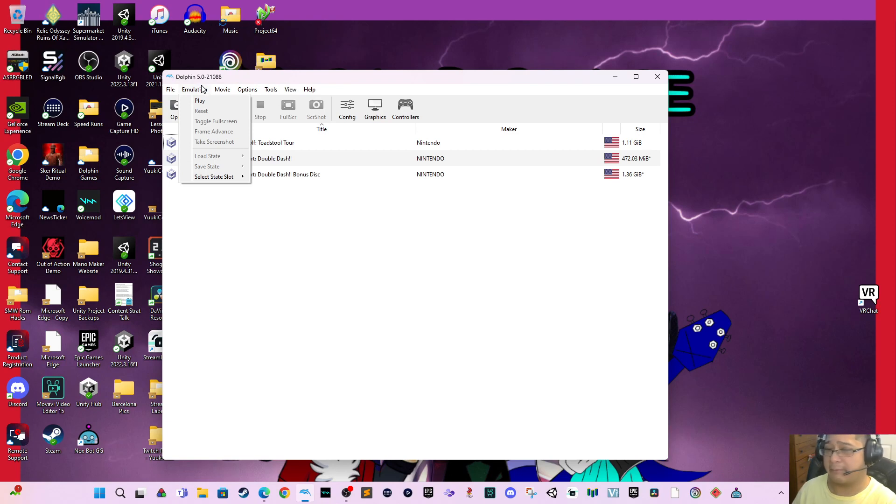
pyautogui.moveTo(219, 92)
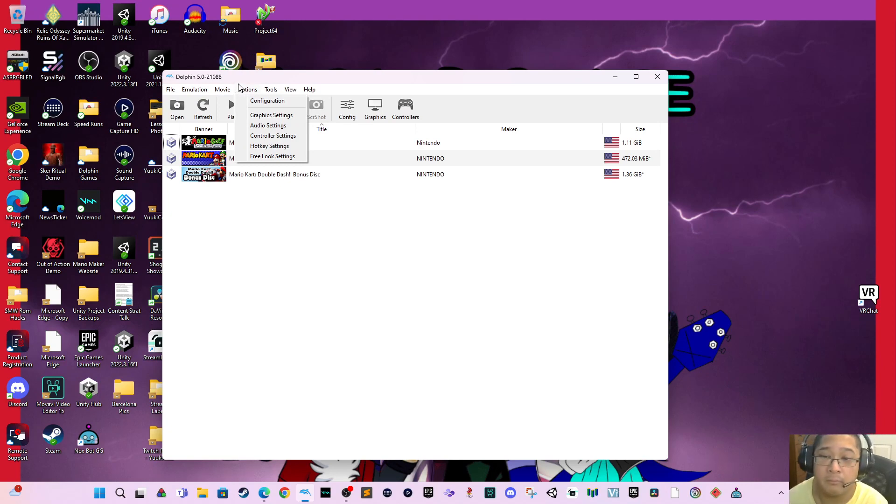
pyautogui.moveTo(275, 89)
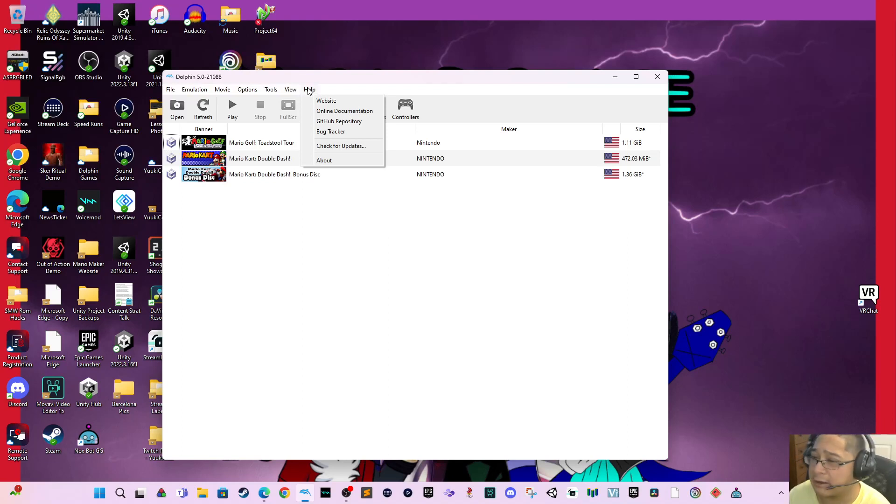
pyautogui.click(399, 247)
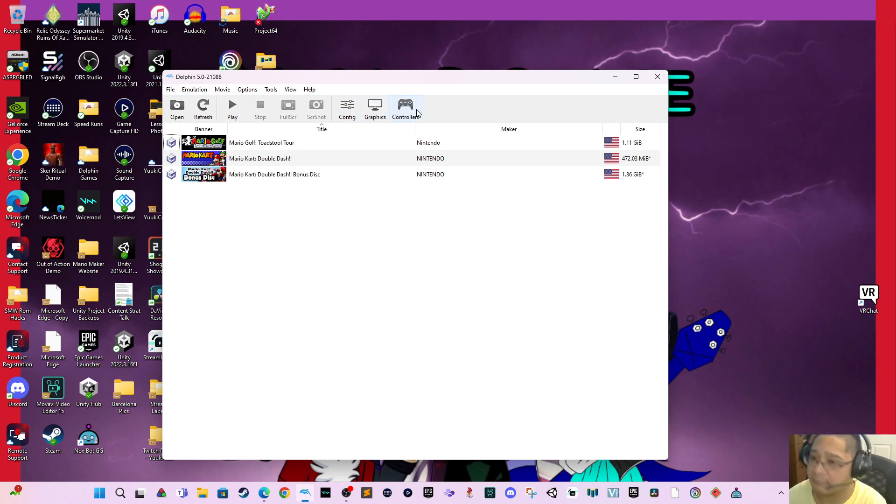
# Open Dolphin's configuration and review the general, interface, audio and game folder path settings
pyautogui.click(353, 116)
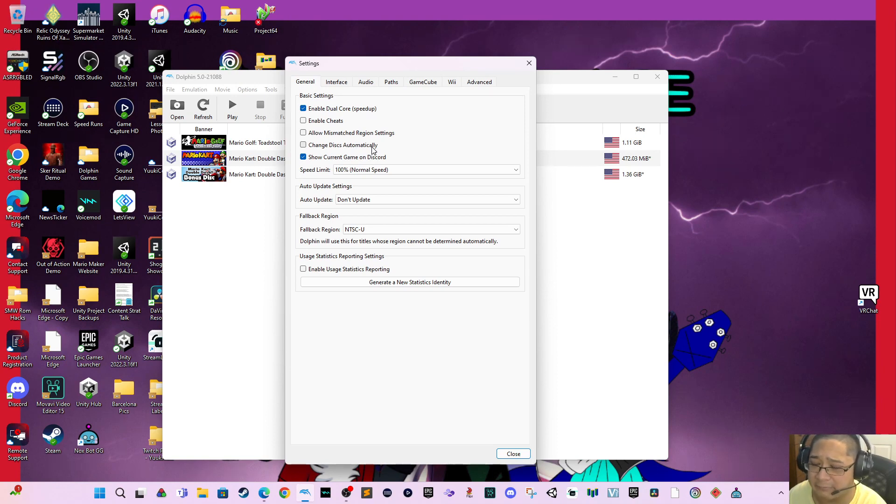
pyautogui.click(353, 81)
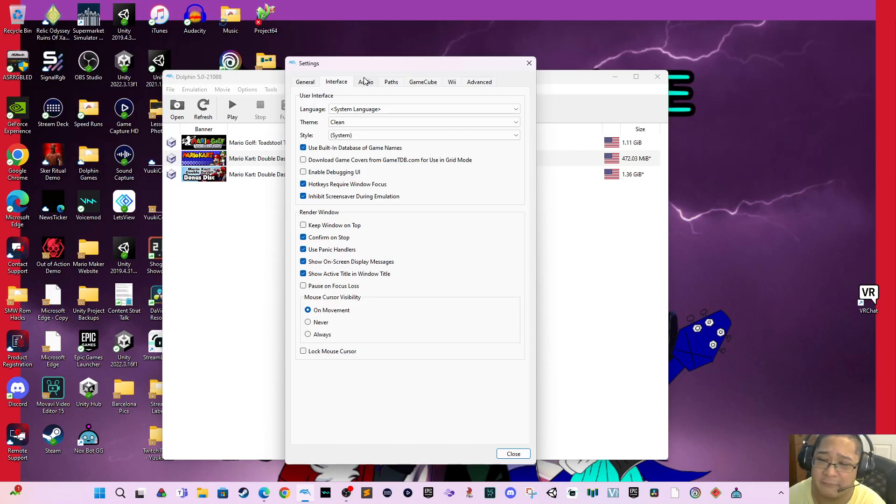
pyautogui.click(365, 81)
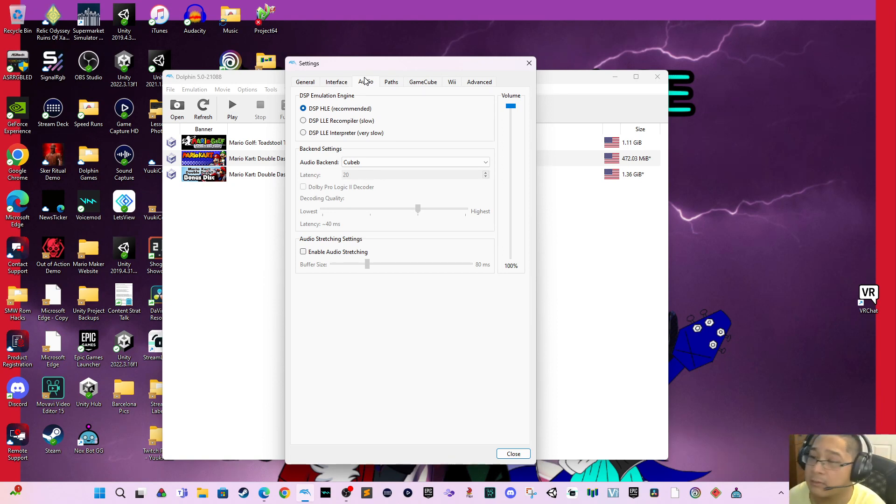
pyautogui.click(391, 82)
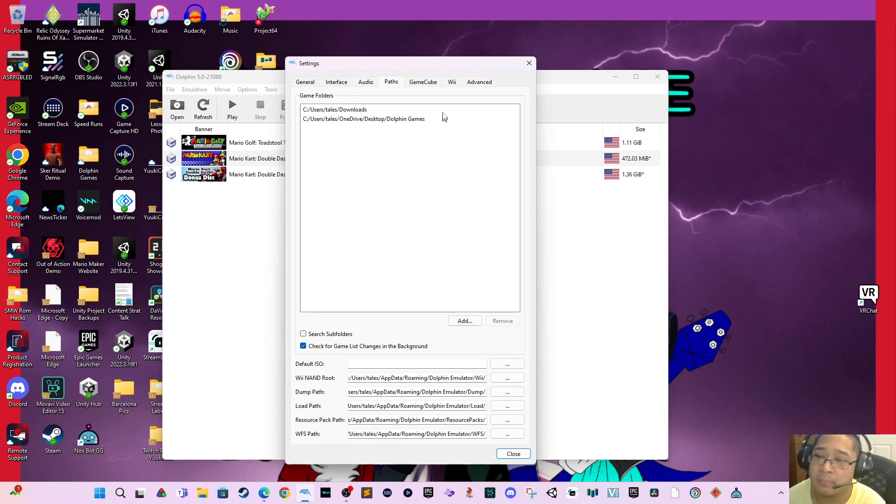
# Review the GameCube settings, including the devices available for Slot B, and the Wii settings
pyautogui.click(424, 83)
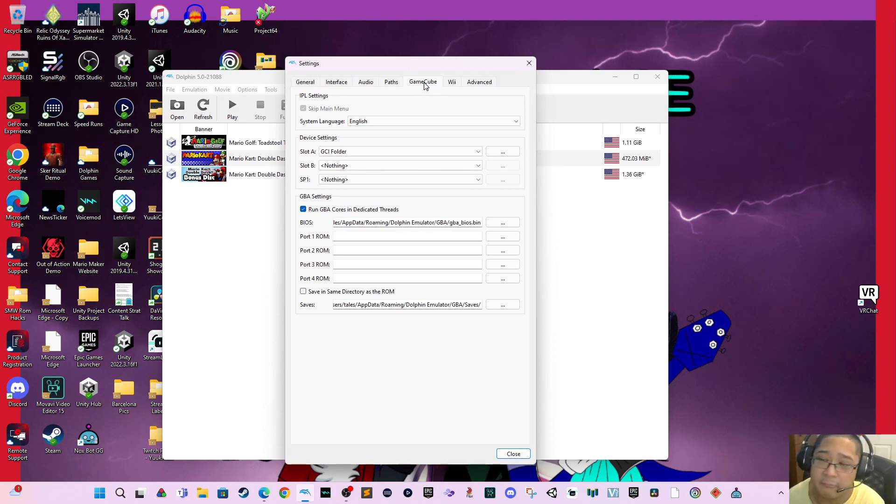
pyautogui.click(418, 167)
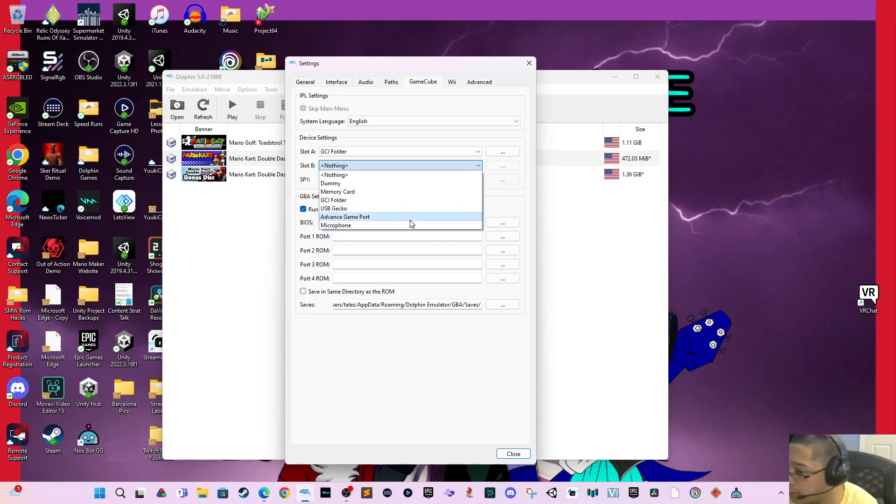
pyautogui.click(389, 374)
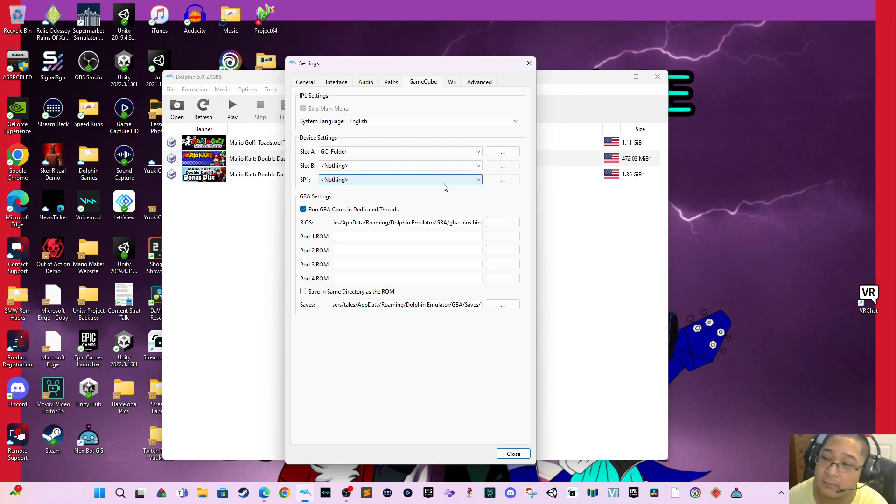
pyautogui.click(446, 83)
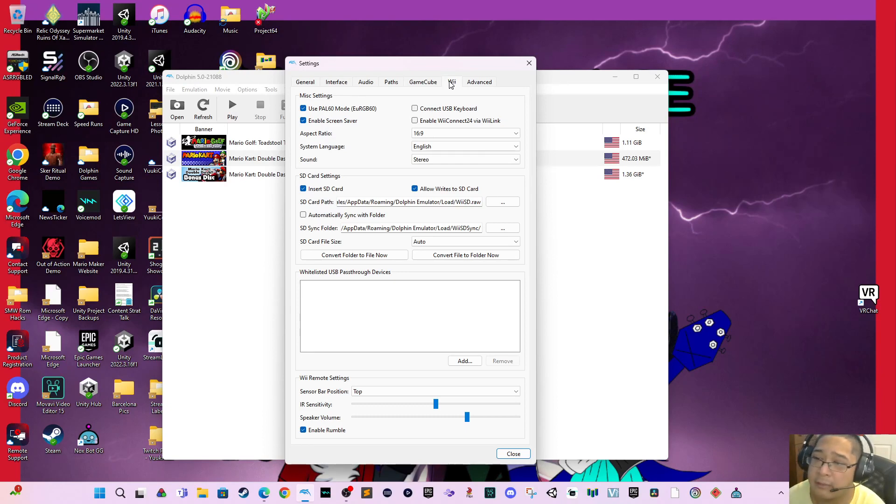
# Review the advanced CPU, clock override, memory override and custom RTC settings, and close the configuration
pyautogui.click(471, 84)
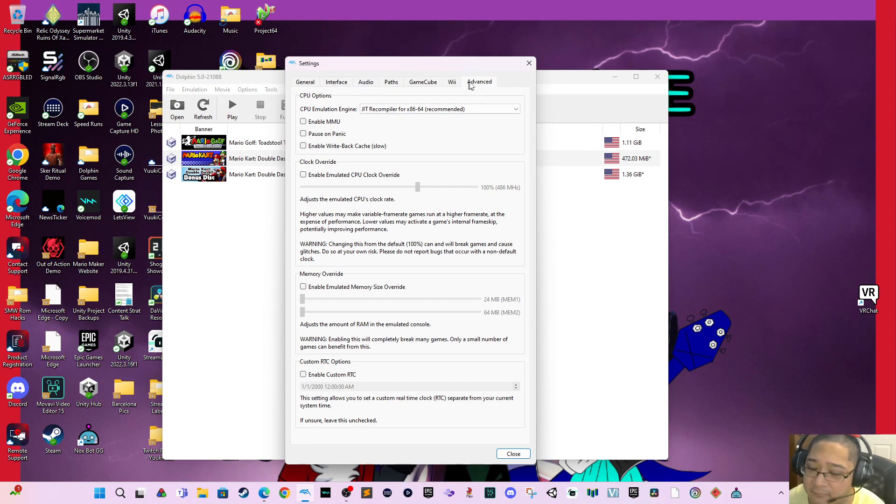
pyautogui.click(527, 63)
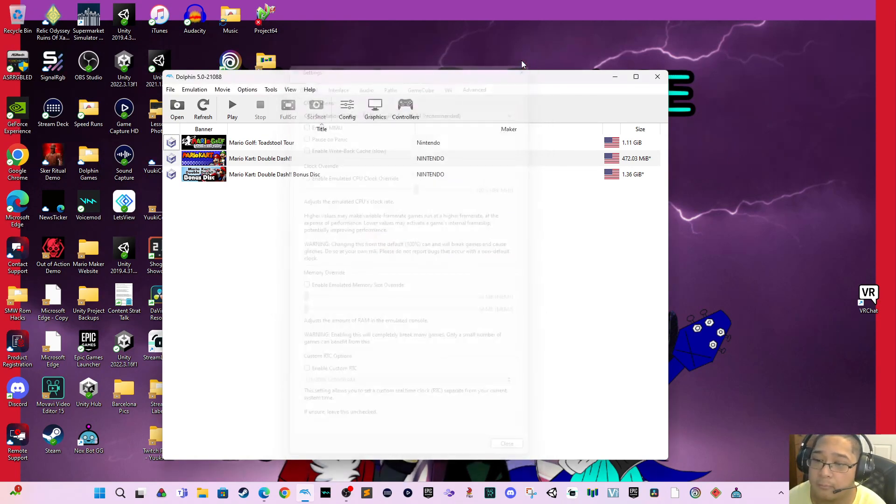
# Open the graphics configuration, review its general, enhancements, hacks and advanced settings, and close it
pyautogui.click(376, 110)
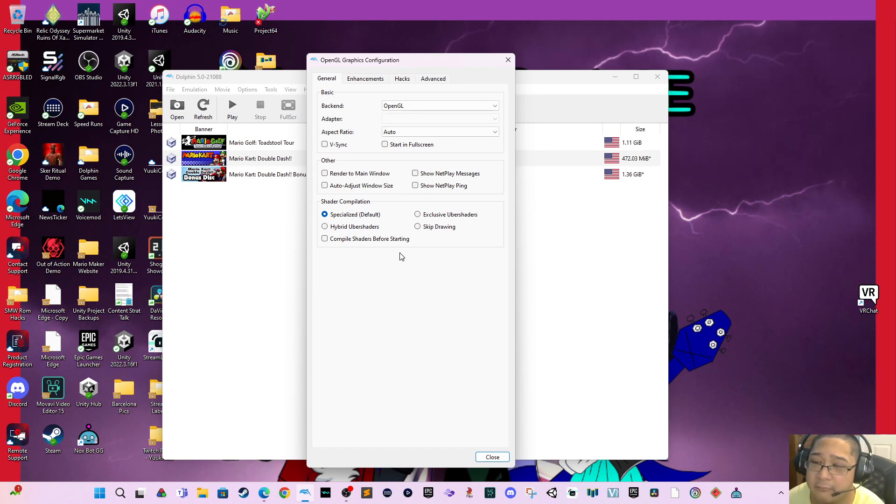
pyautogui.click(364, 78)
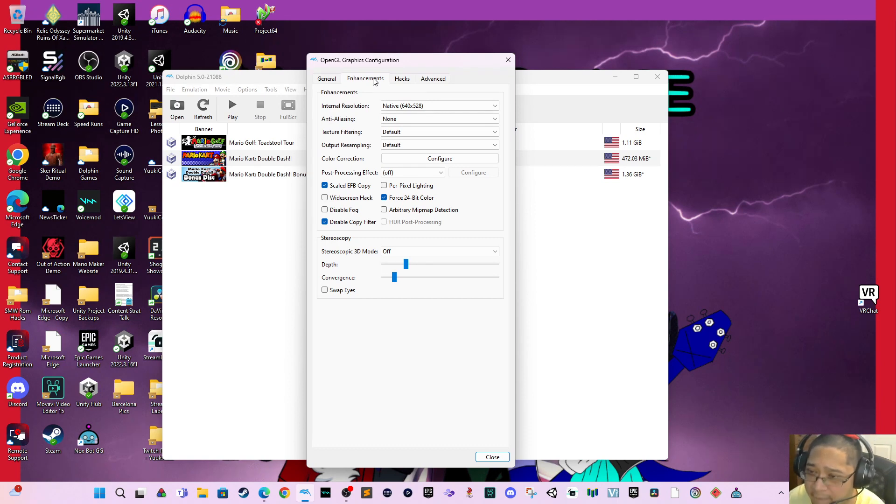
pyautogui.click(403, 79)
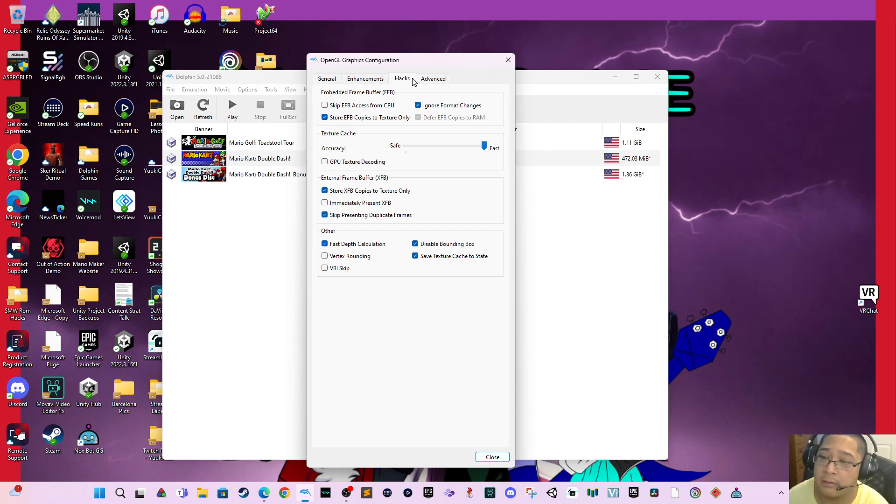
pyautogui.click(424, 80)
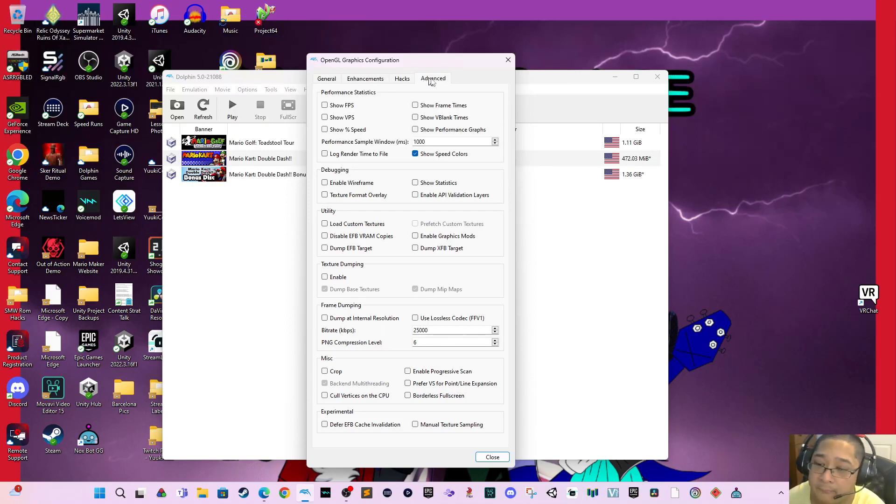
pyautogui.click(508, 60)
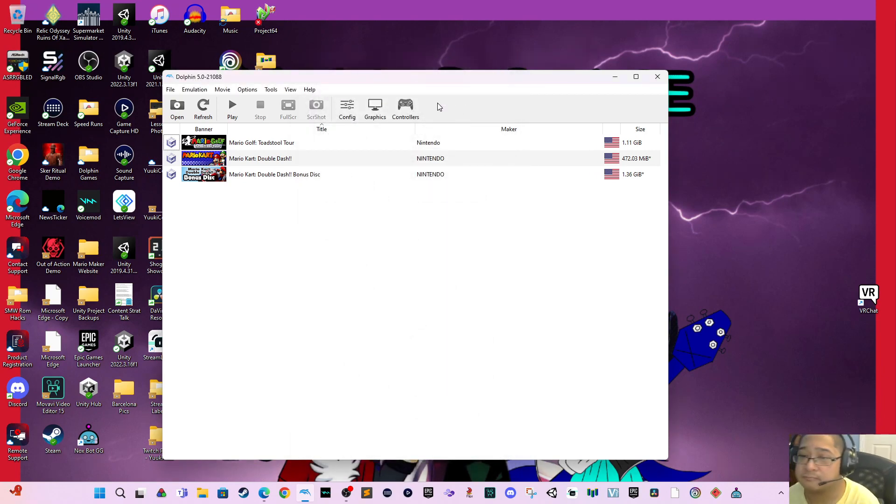
# Open the controller settings and review the device types and button mapping for GameCube controller Port 1
pyautogui.click(407, 106)
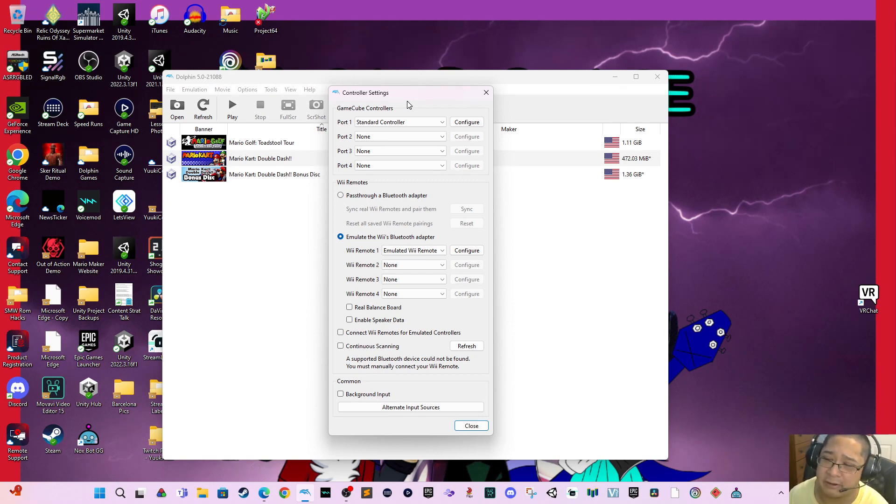
pyautogui.click(422, 123)
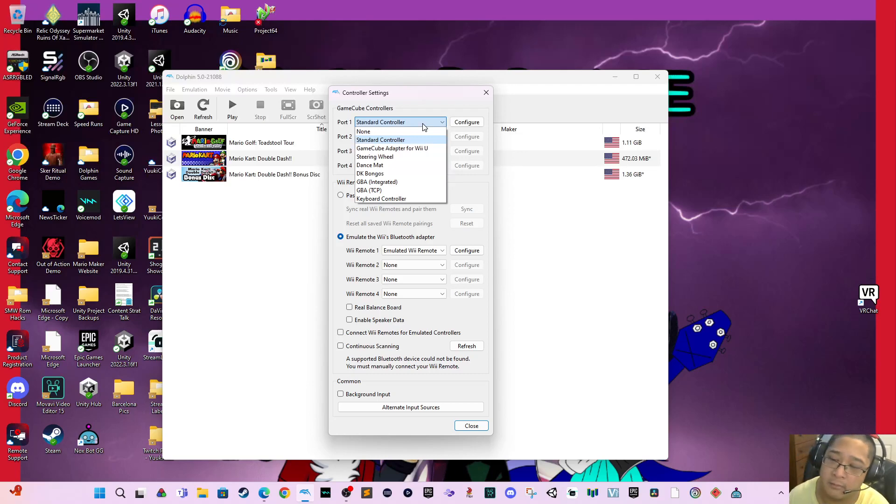
pyautogui.click(428, 109)
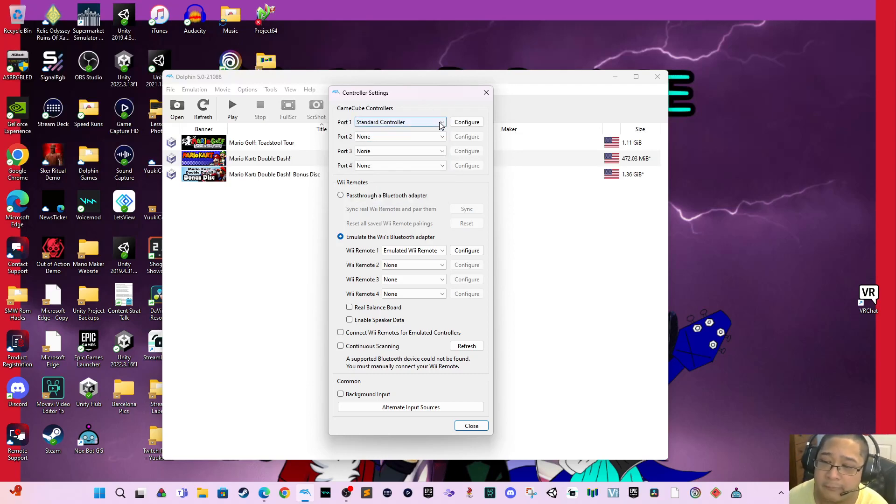
pyautogui.click(465, 124)
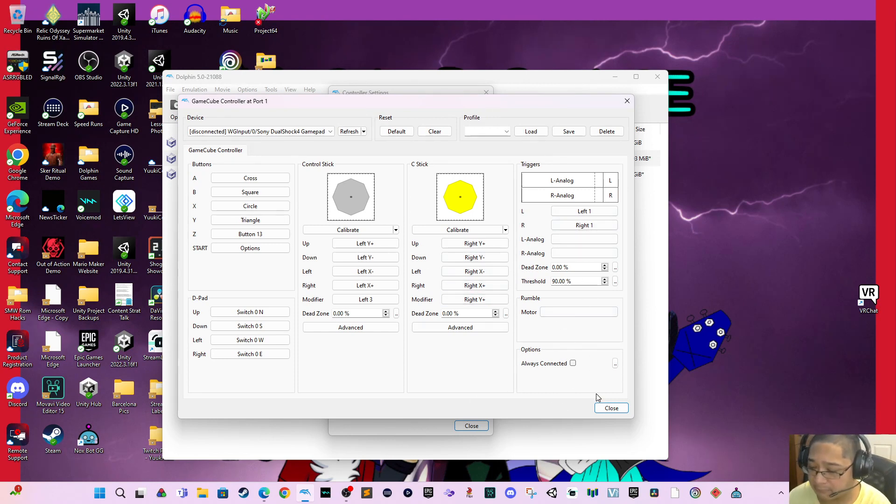
pyautogui.click(610, 408)
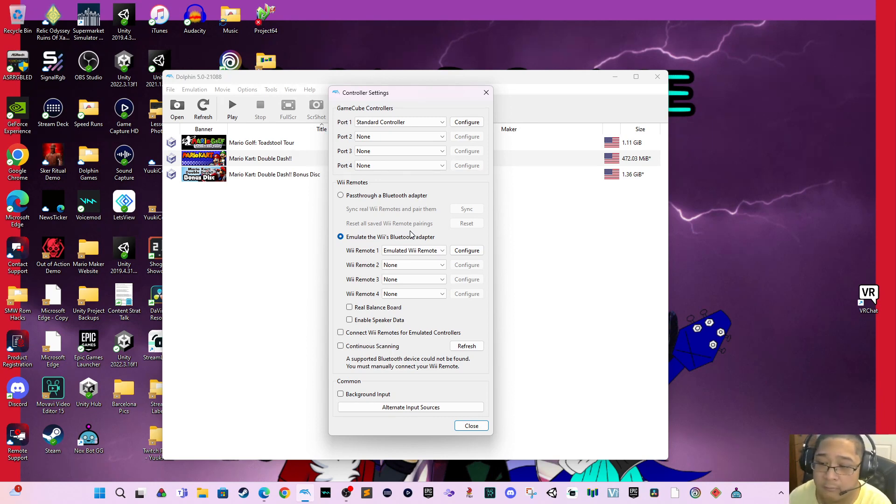
# Review the Wii Remote 1 source options with Emulated Wii Remote kept, plus its button mapping and available extensions
pyautogui.click(411, 252)
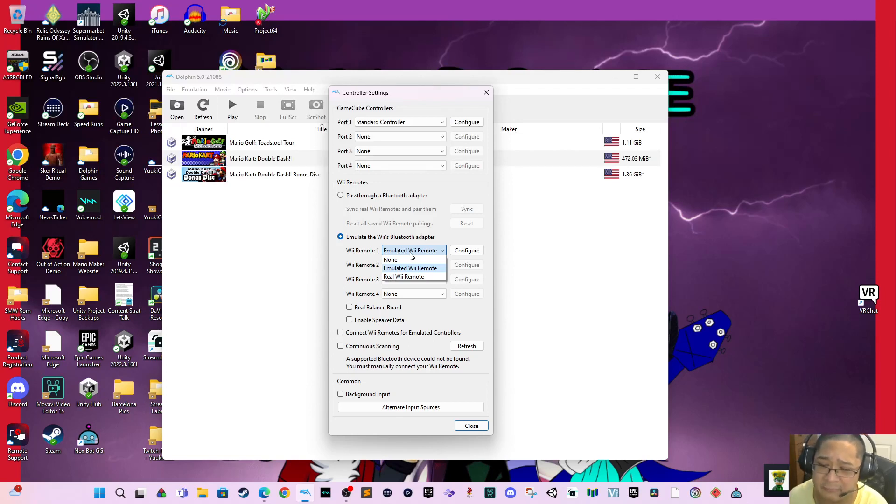
pyautogui.click(433, 268)
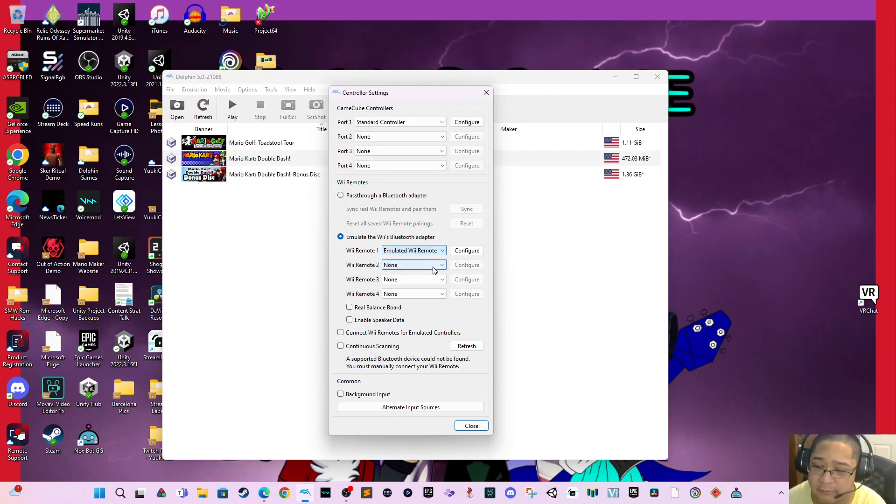
pyautogui.click(465, 252)
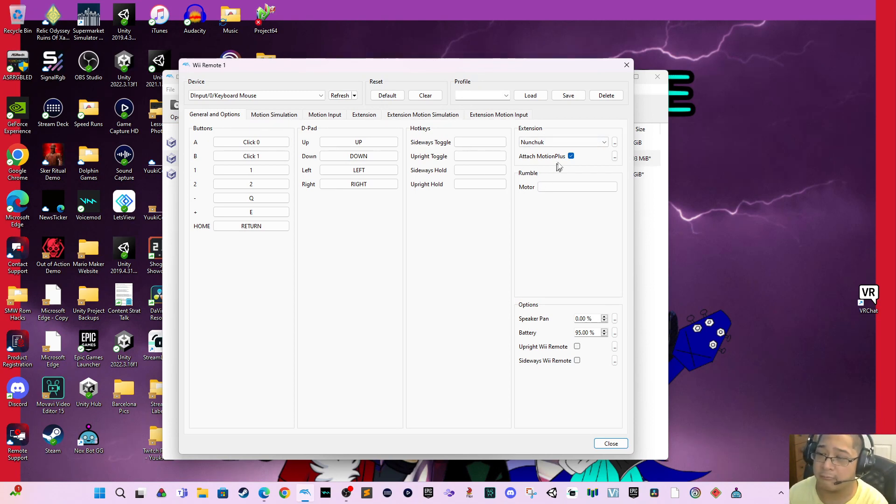
pyautogui.click(568, 144)
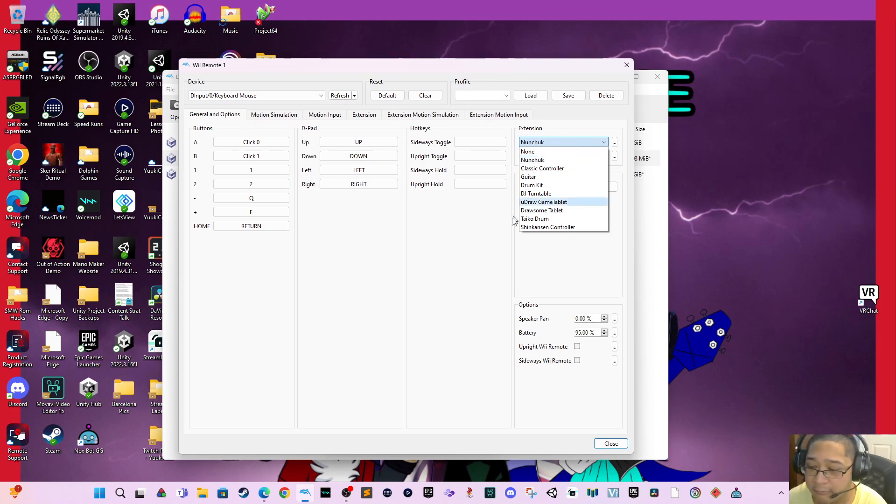
pyautogui.click(500, 276)
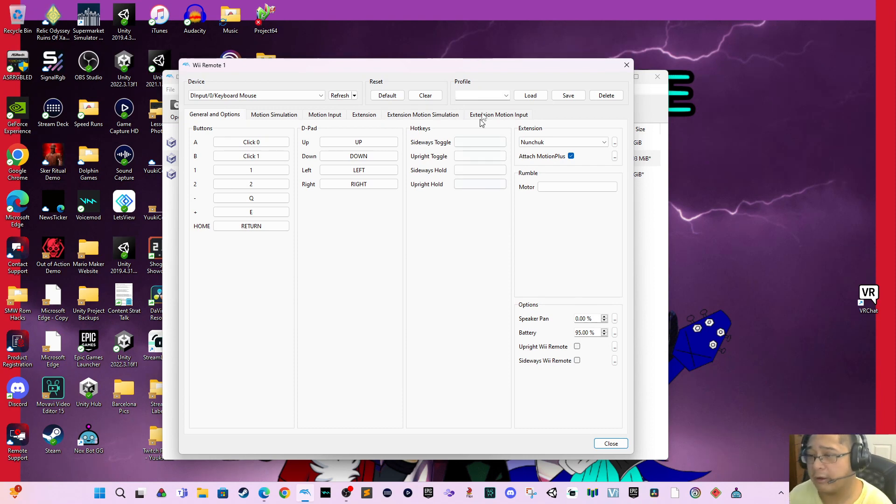
# Enter a trial profile name beginning with "Mario" for Wii Remote 1 and clear it without saving
pyautogui.write('Mario a')
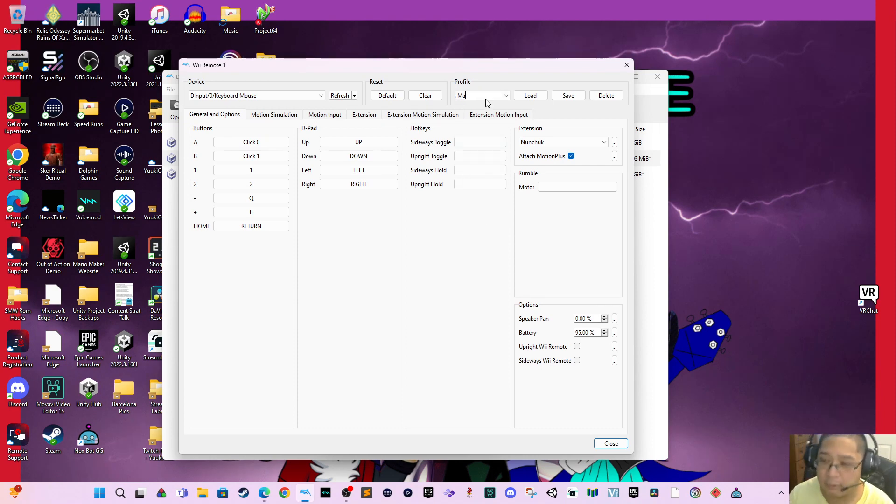
pyautogui.press('BackSpace')
pyautogui.press('BackSpace')
pyautogui.press('BackSpace')
pyautogui.press('BackSpace')
pyautogui.press('BackSpace')
pyautogui.press('BackSpace')
pyautogui.press('BackSpace')
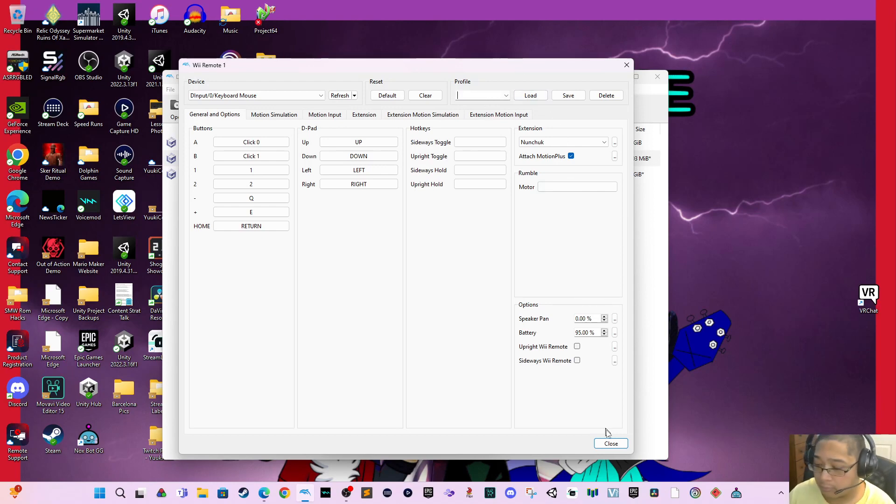
# Close the Wii Remote 1 configuration and the controller settings to return to the game list
pyautogui.click(612, 443)
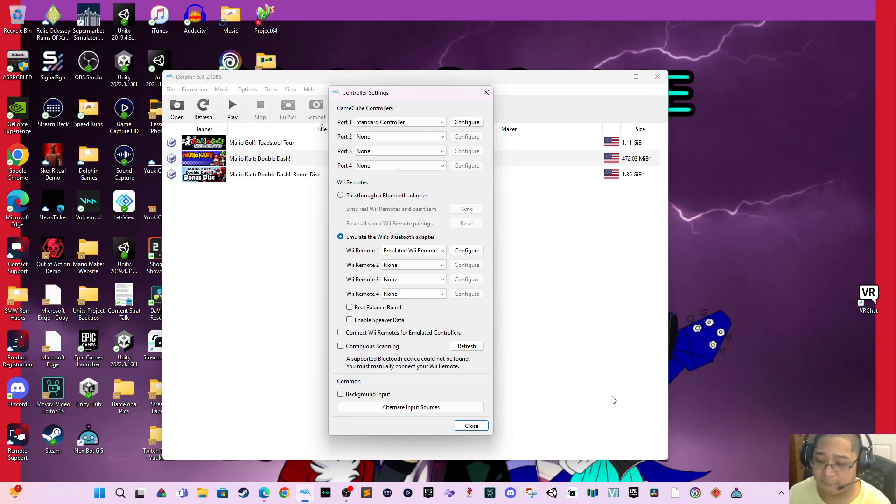
pyautogui.click(472, 426)
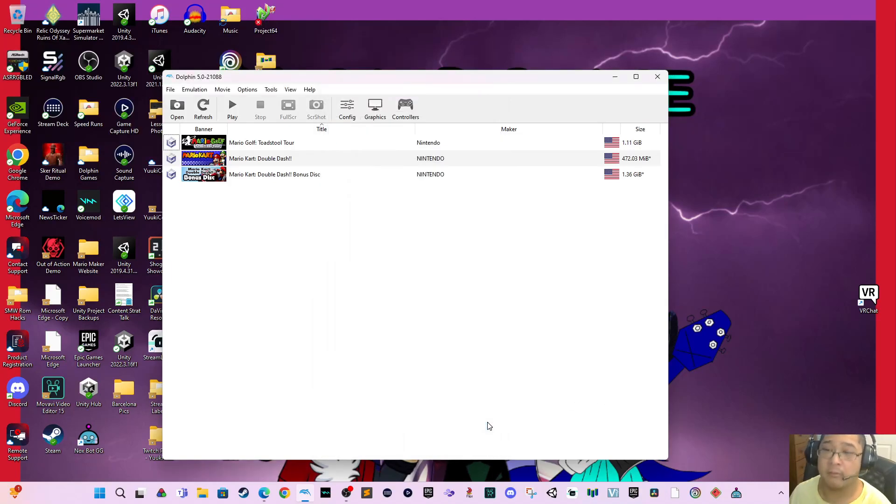